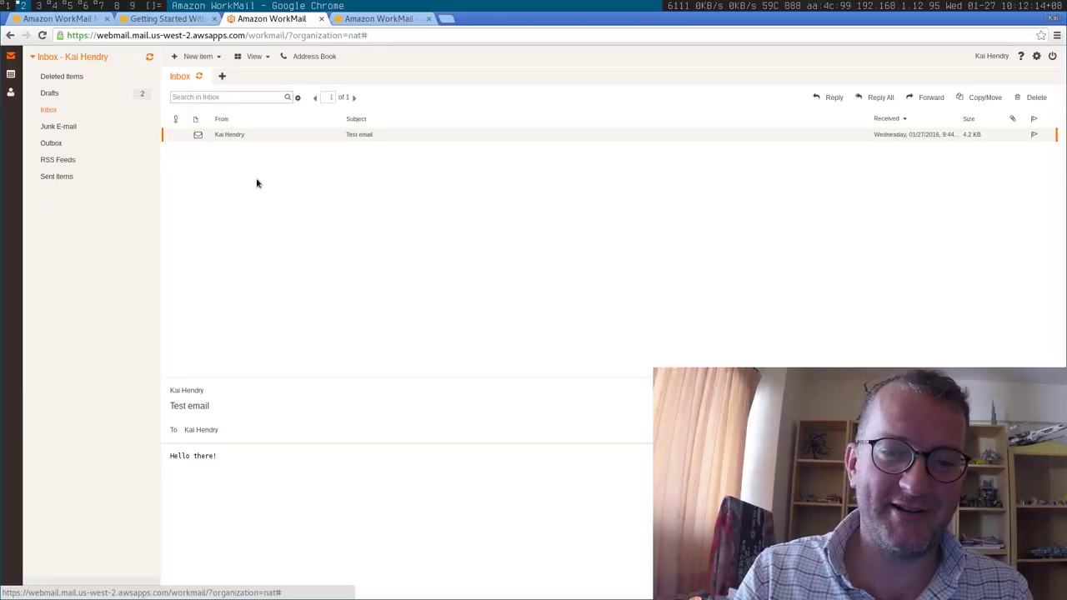
# Open the Test email in its own tab instead of the inbox list
pyautogui.hotkey('ctrl', 'r')
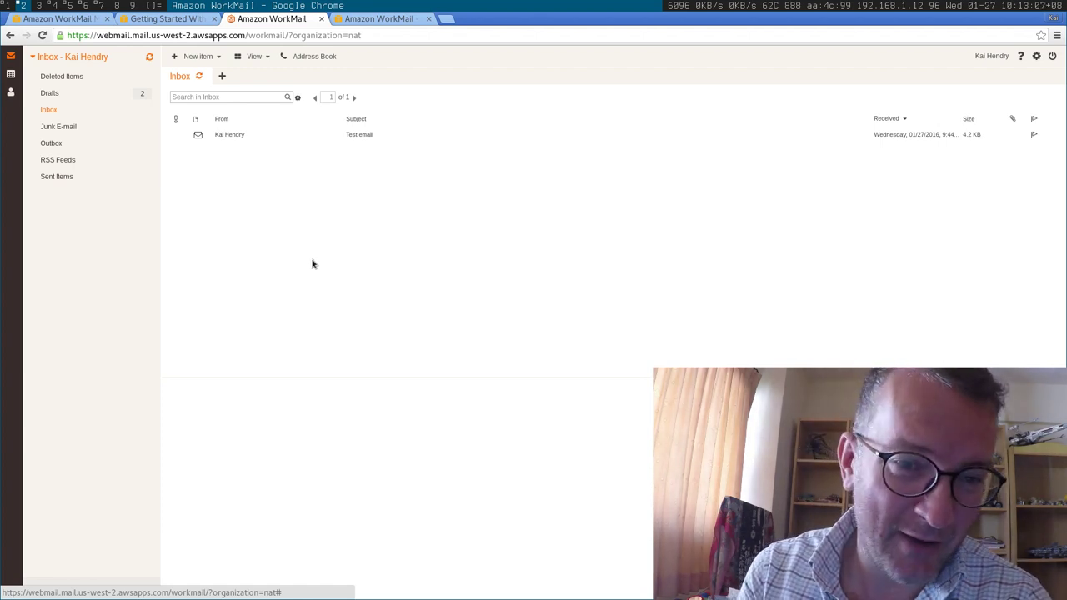
pyautogui.rightClick(232, 138)
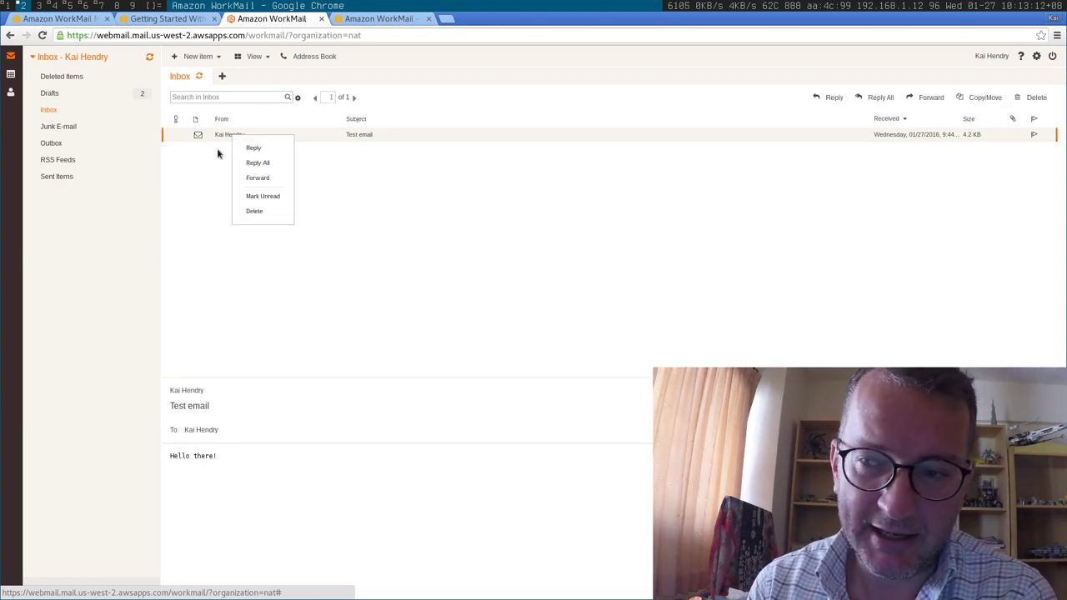
pyautogui.click(205, 177)
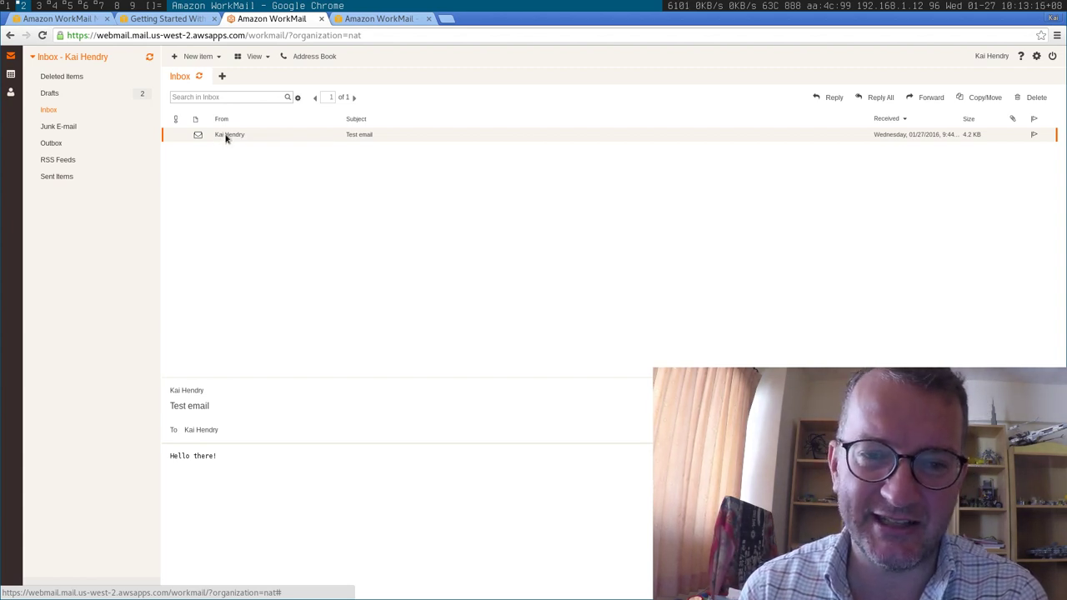
pyautogui.doubleClick(225, 139)
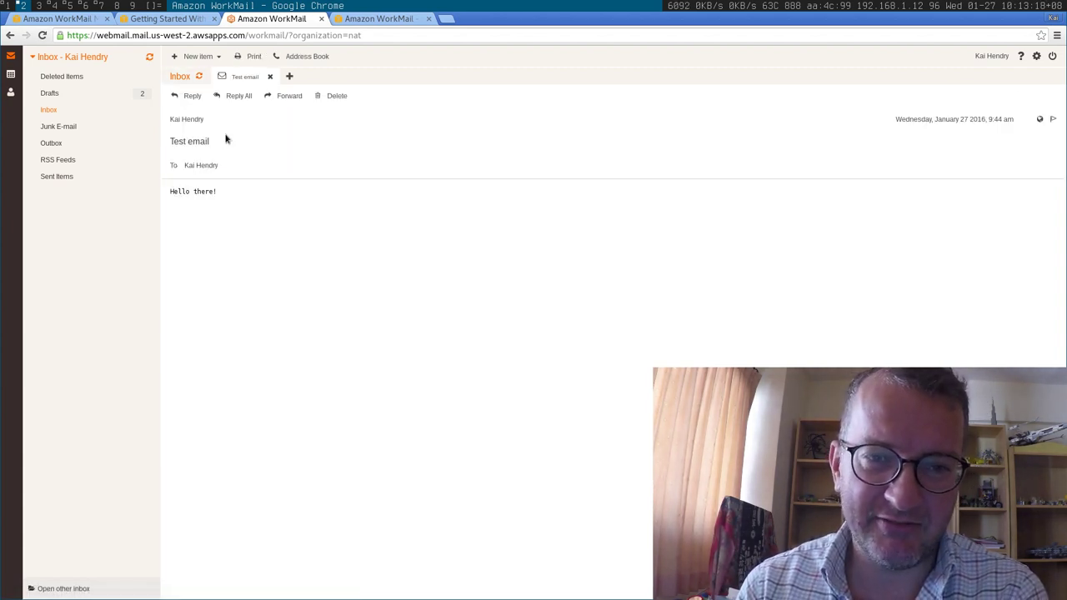
# Close the Test email tab and reopen the message in its own tab, showing 'Hello there!'
pyautogui.click(184, 77)
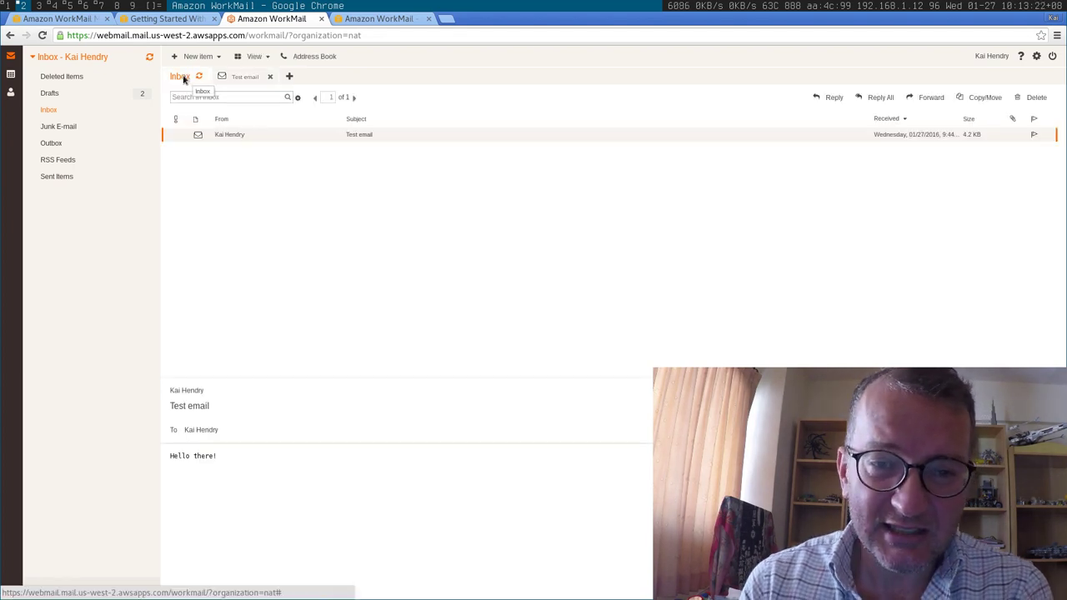
pyautogui.click(269, 77)
pyautogui.rightClick(225, 136)
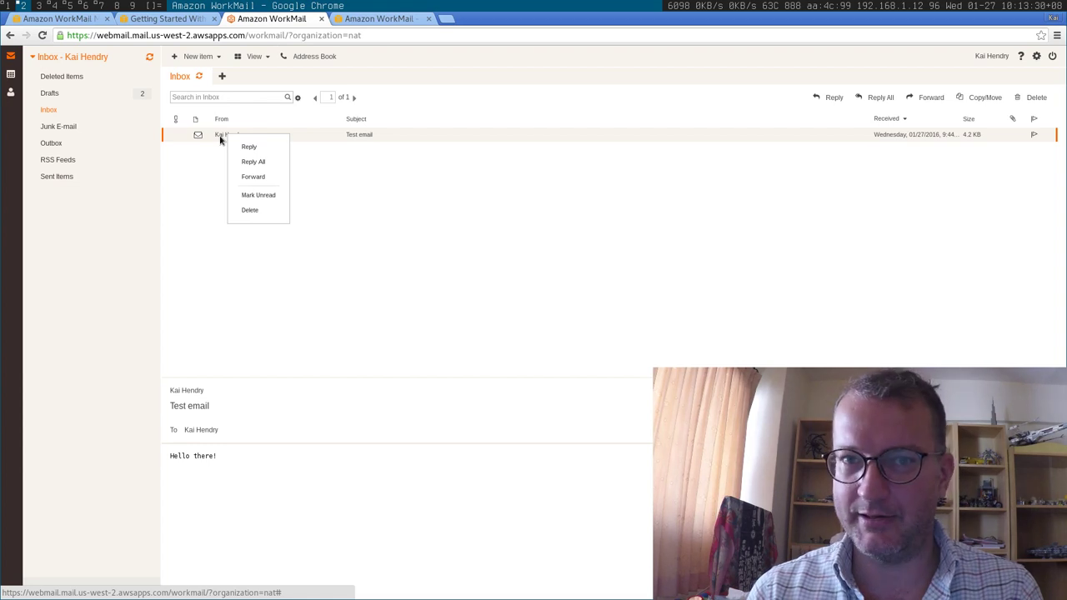
pyautogui.click(214, 165)
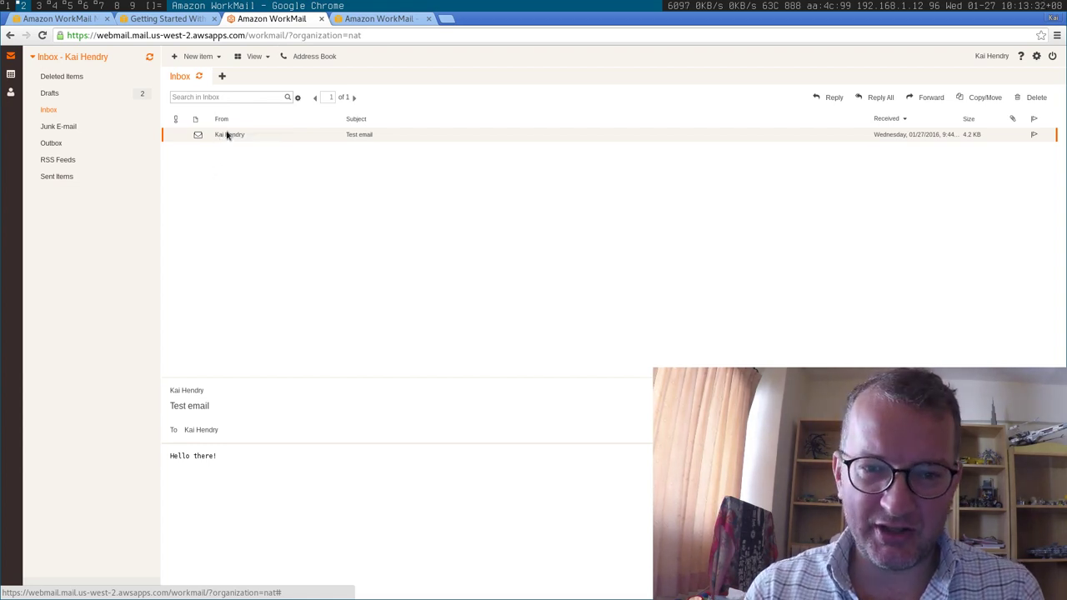
pyautogui.doubleClick(227, 135)
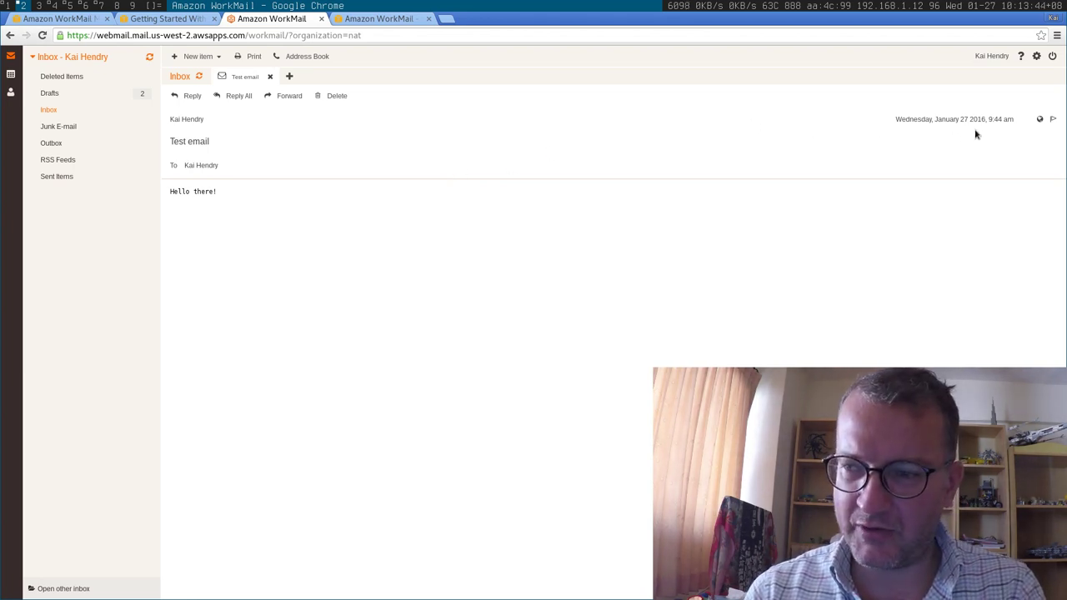
pyautogui.click(1039, 121)
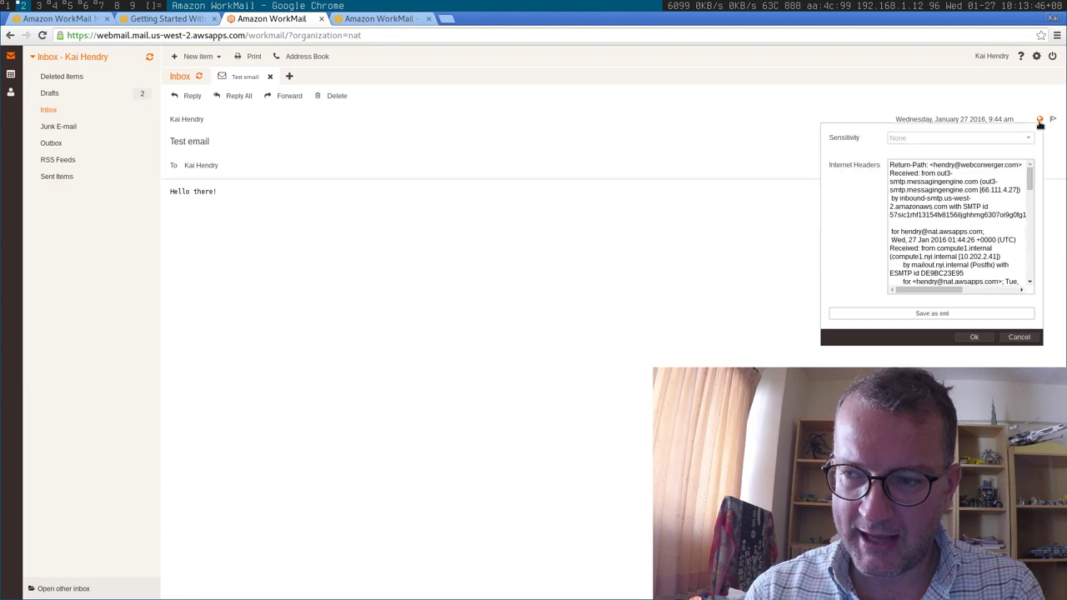
pyautogui.moveTo(1028, 181); pyautogui.dragTo(1026, 299)
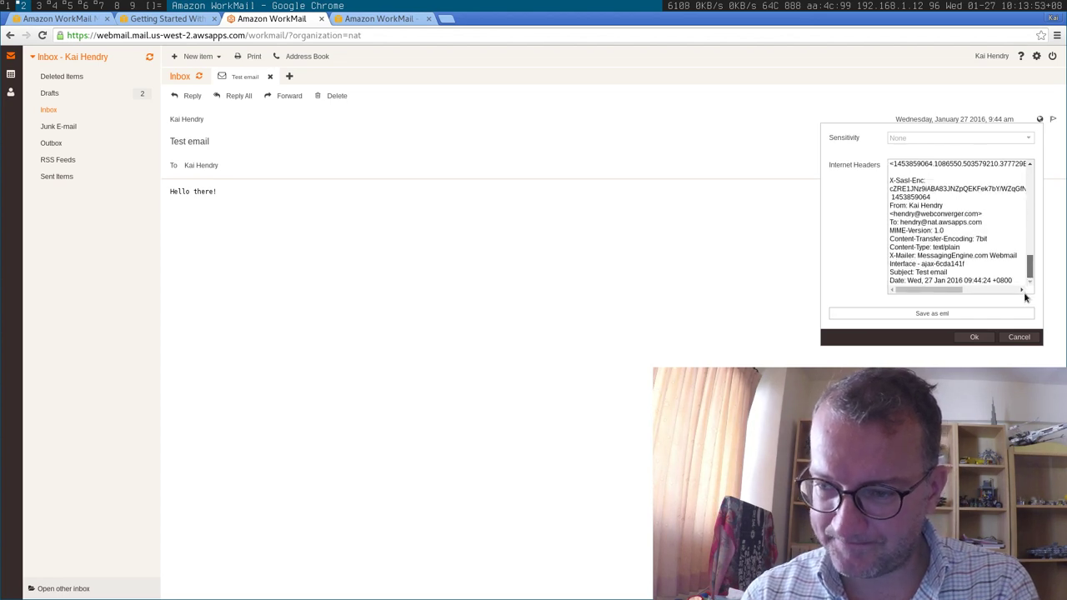
pyautogui.scroll(3, 958, 285)
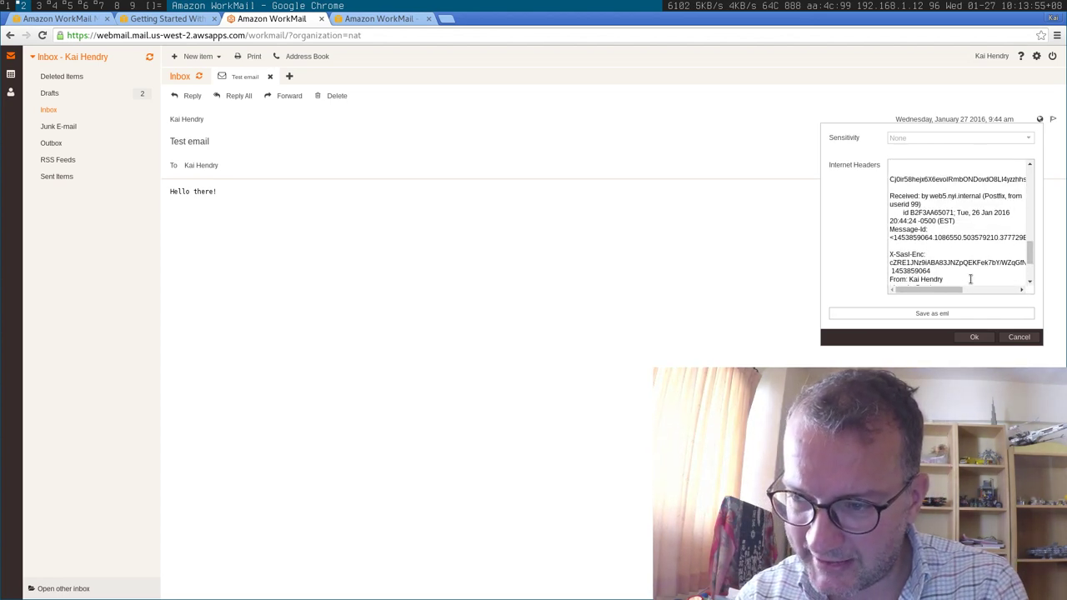
pyautogui.scroll(-1, 1029, 267)
pyautogui.scroll(-2, 1029, 269)
pyautogui.scroll(2, 1029, 267)
pyautogui.scroll(-2, 1030, 269)
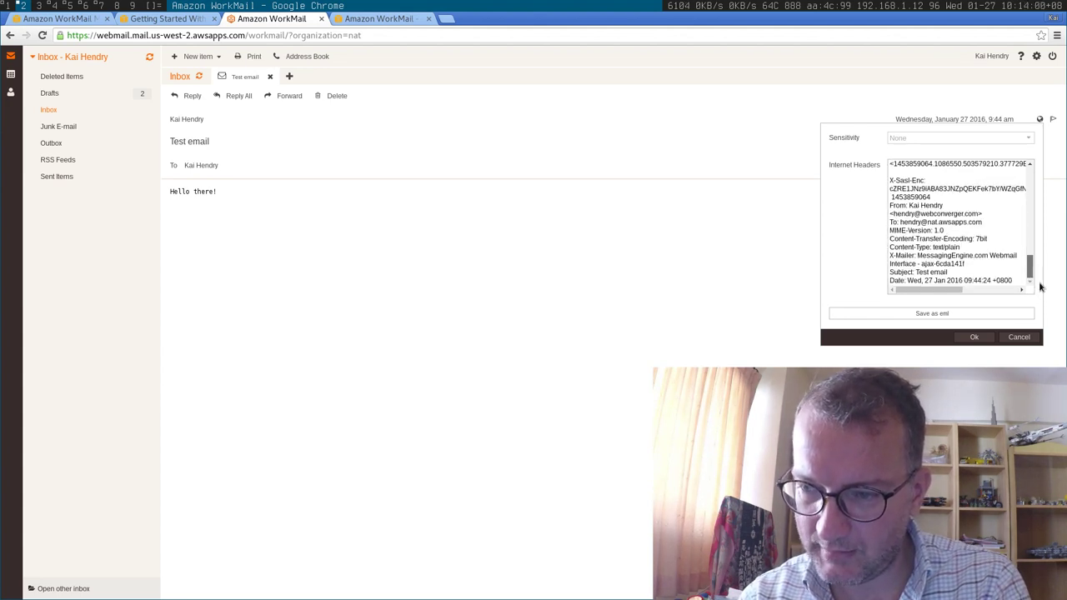
pyautogui.scroll(3, 1035, 254)
pyautogui.moveTo(1035, 254); pyautogui.dragTo(1034, 167)
pyautogui.moveTo(961, 118); pyautogui.dragTo(956, 118)
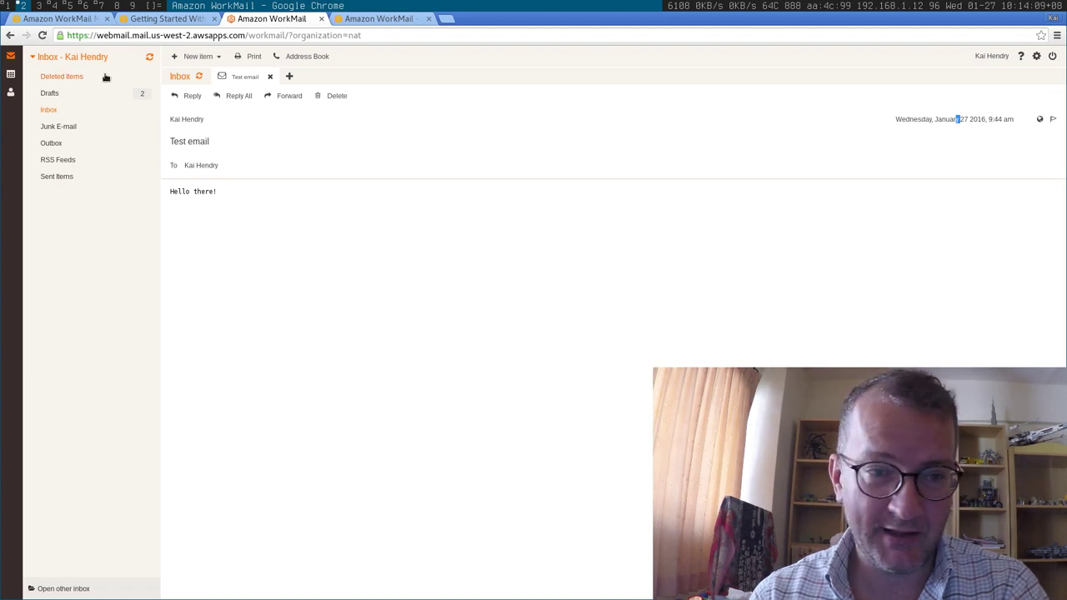
# Glance at the webmail Calendar and Contacts, then switch to the console's PROVISIONING_SUCCEEDED device list
pyautogui.click(13, 77)
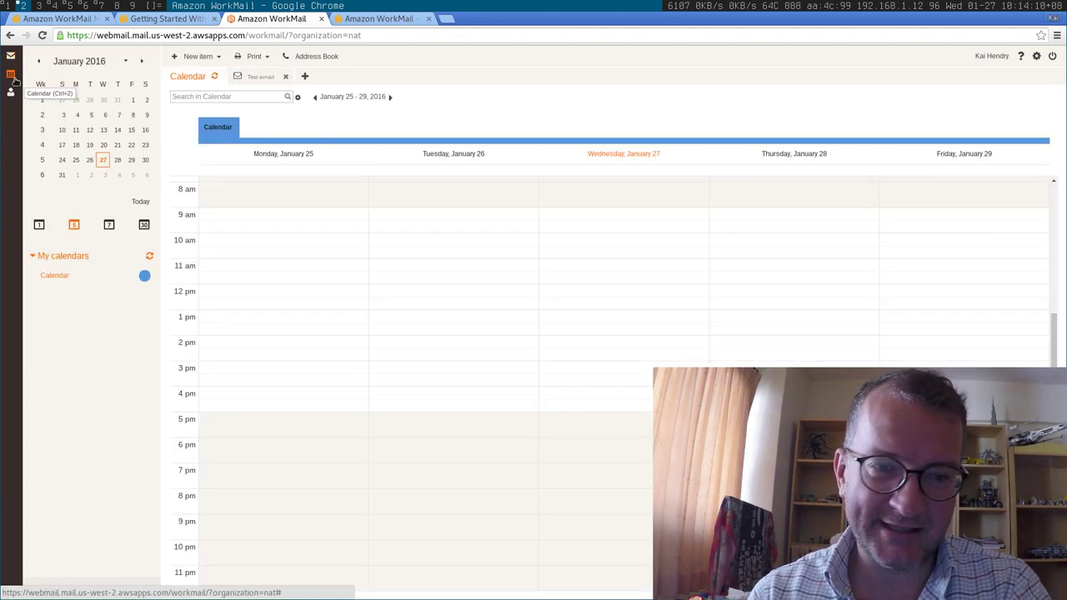
pyautogui.click(11, 95)
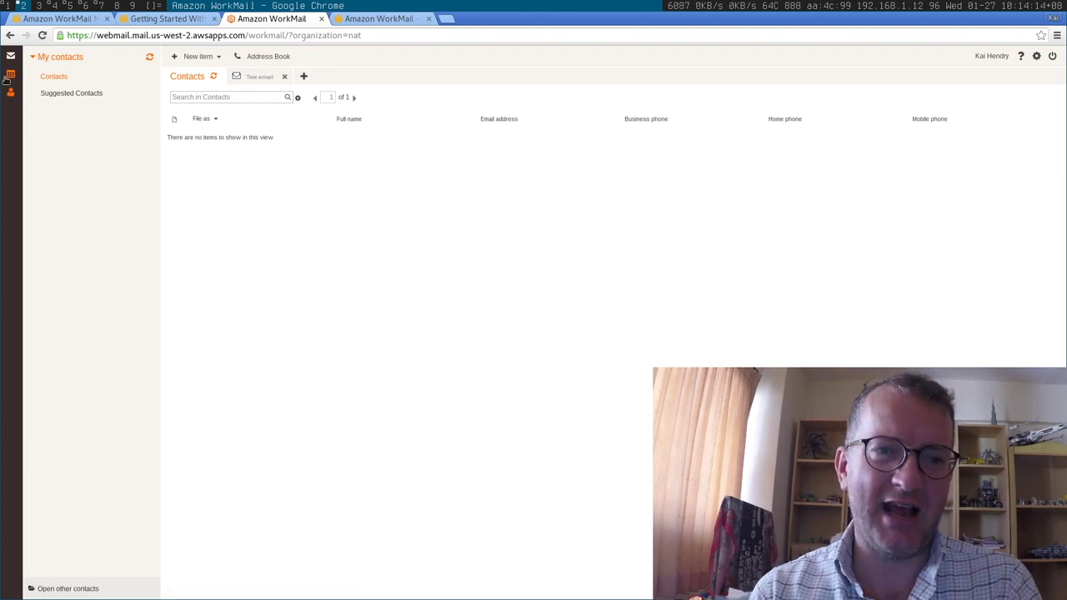
pyautogui.click(11, 56)
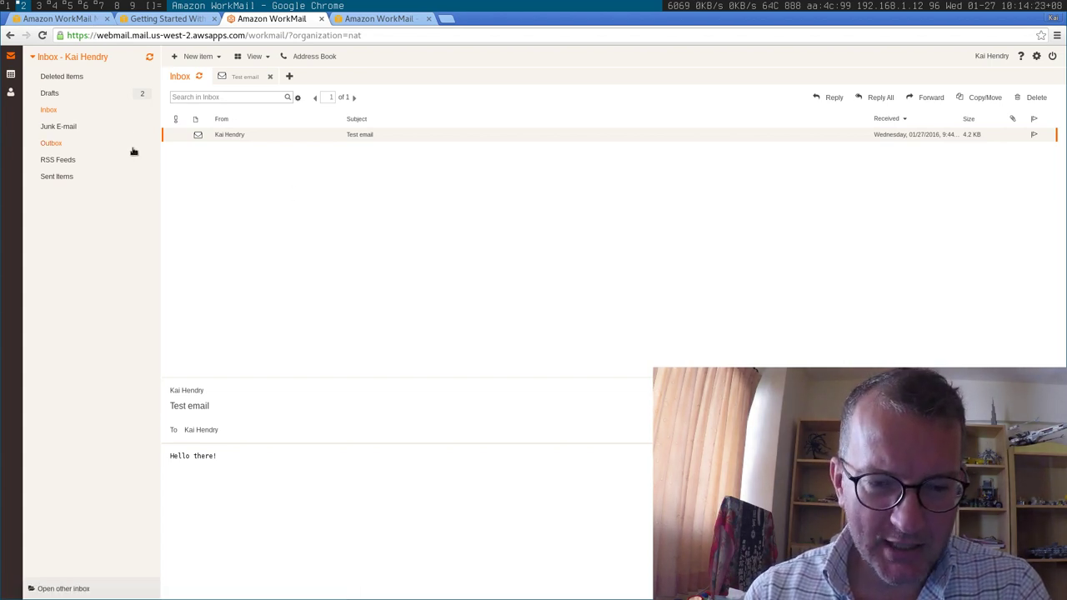
pyautogui.click(52, 19)
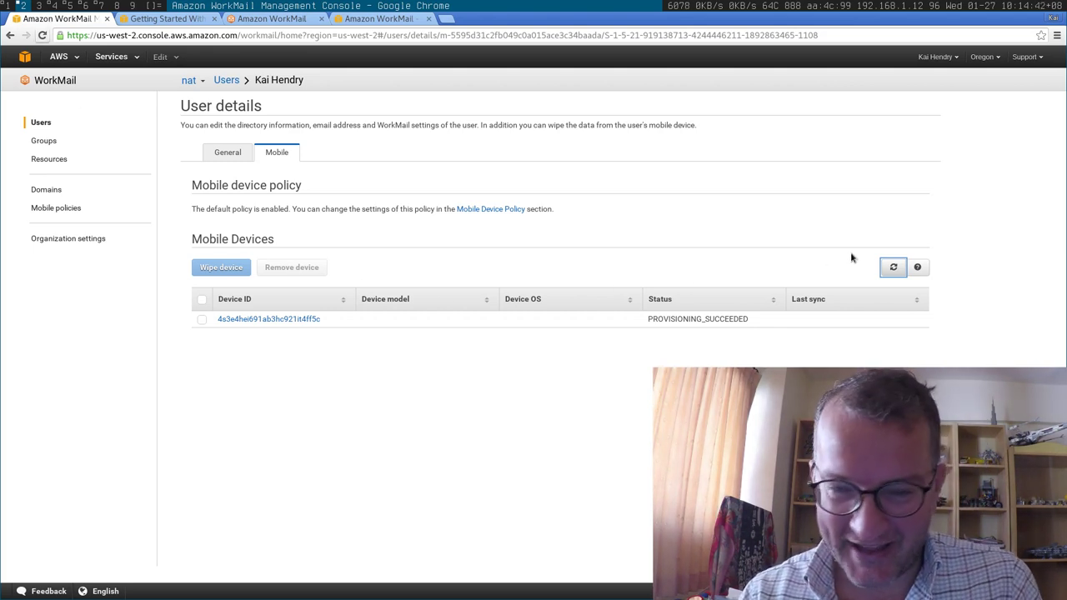
# Refresh the device list, select the iOS 9.2.1 device and request Wipe device
pyautogui.click(894, 269)
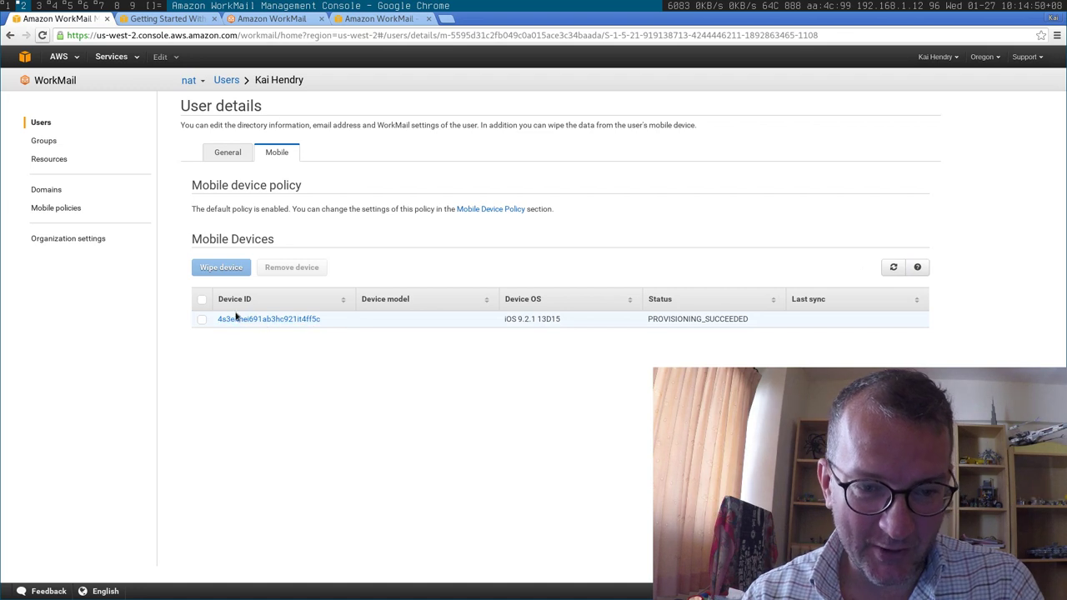
pyautogui.click(203, 320)
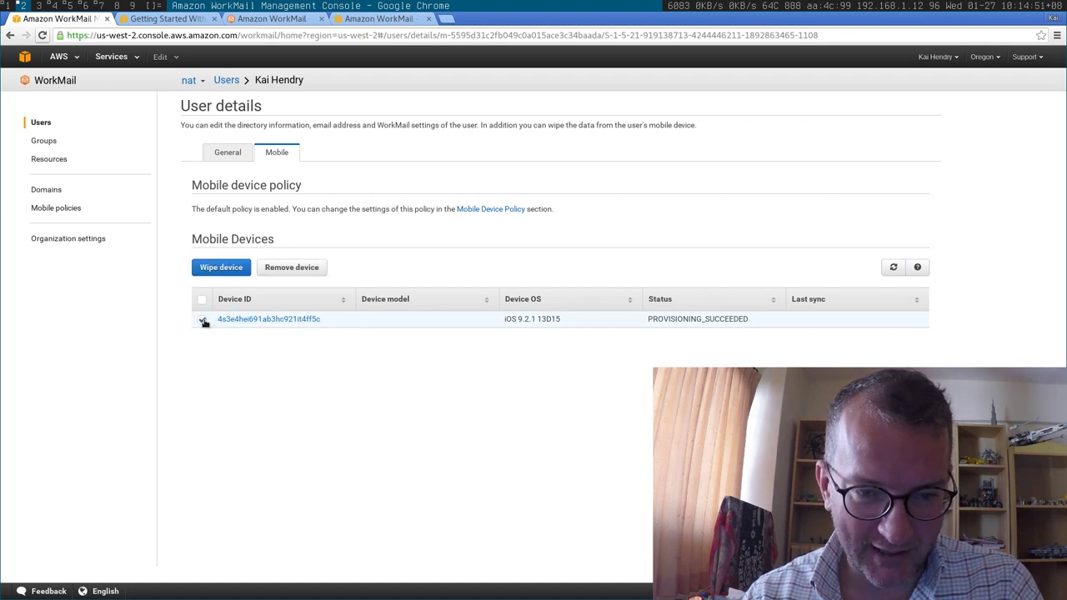
pyautogui.rightClick(263, 321)
pyautogui.press('Escape')
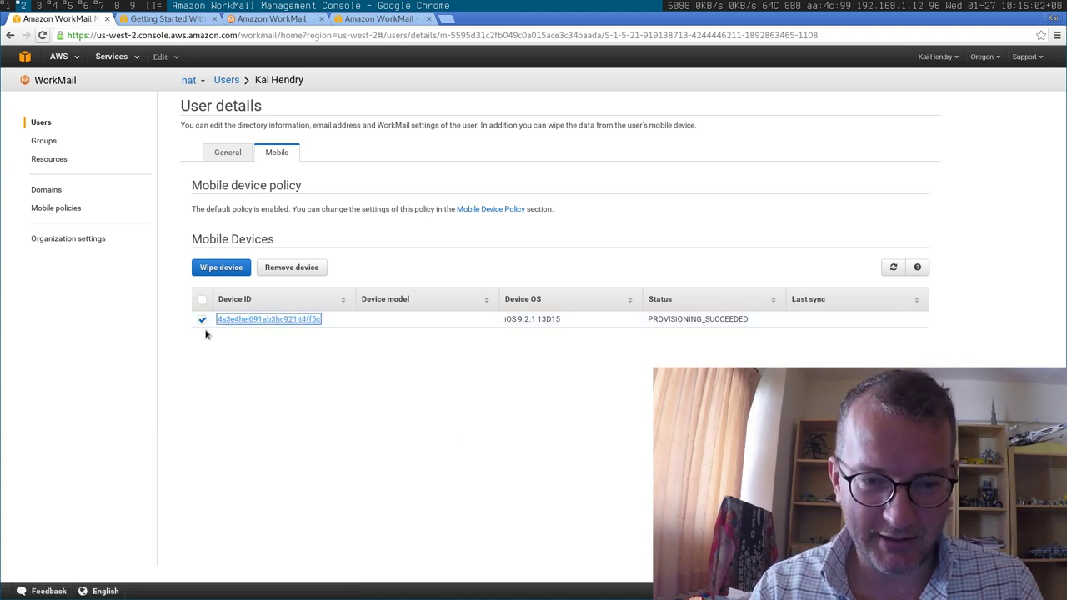
pyautogui.click(218, 268)
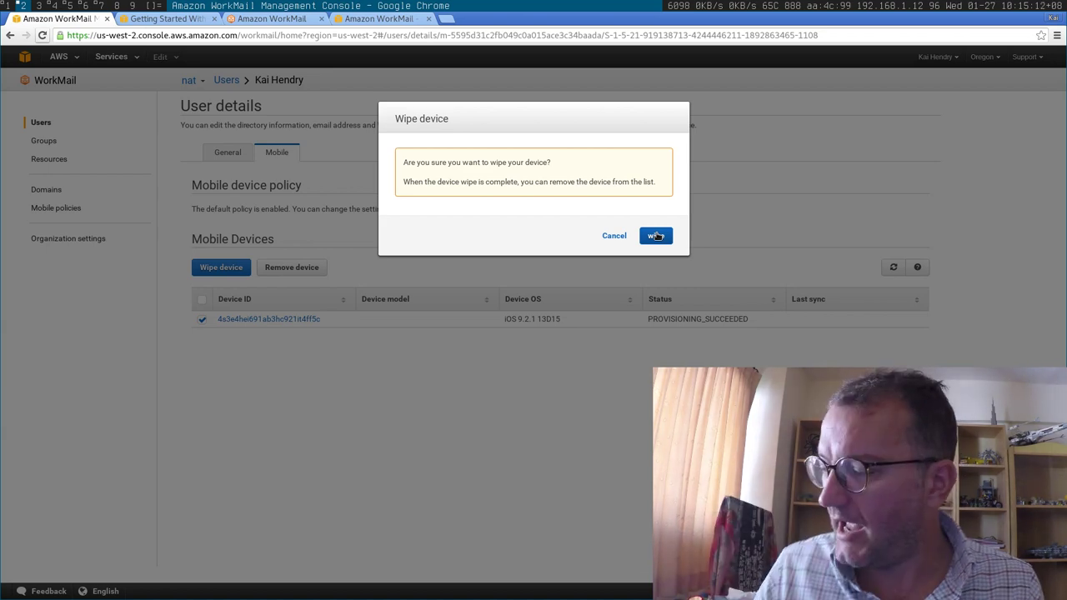
# From the FastMail compose window, send subject 'A youtube test mail' with body 'Heeeeeey'
pyautogui.hotkey('alt', '1')
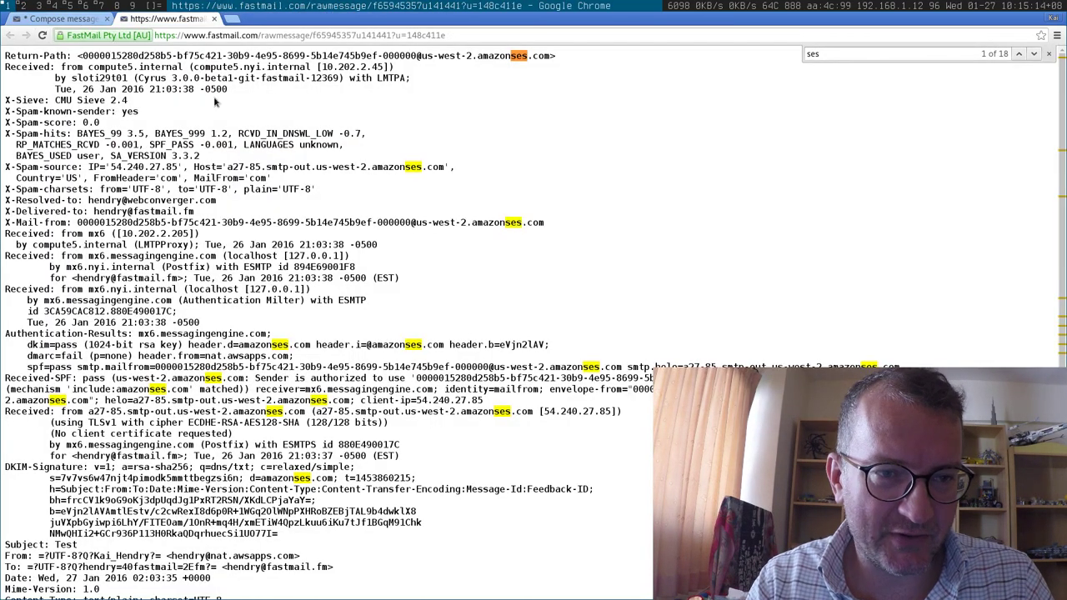
pyautogui.click(63, 24)
pyautogui.click(98, 215)
pyautogui.click(92, 192)
pyautogui.write('A youtu')
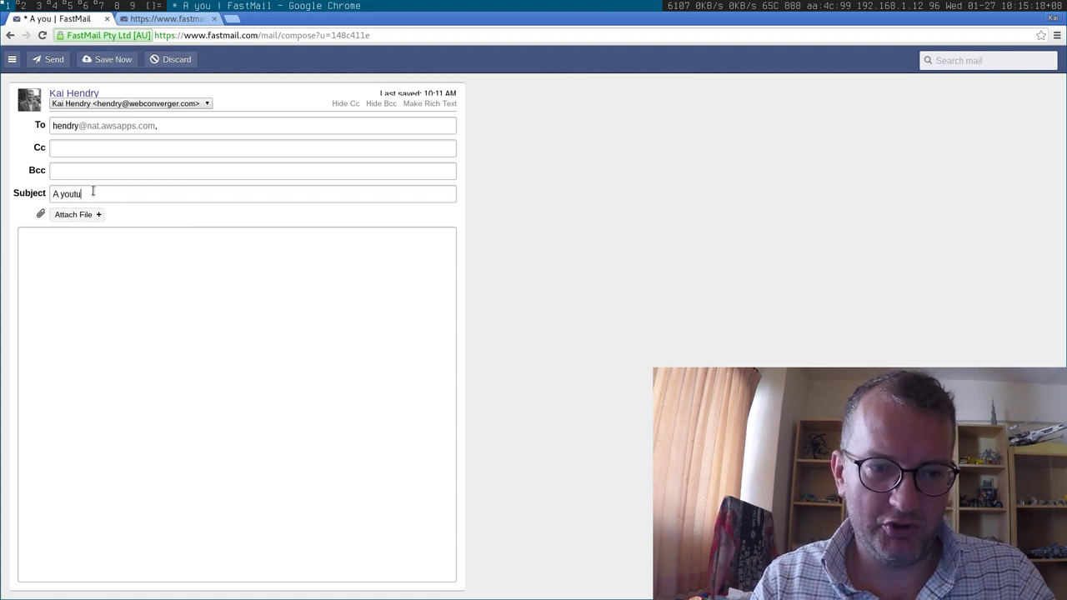
pyautogui.write('be test mail')
pyautogui.press('Tab')
pyautogui.write('Heeeeeey')
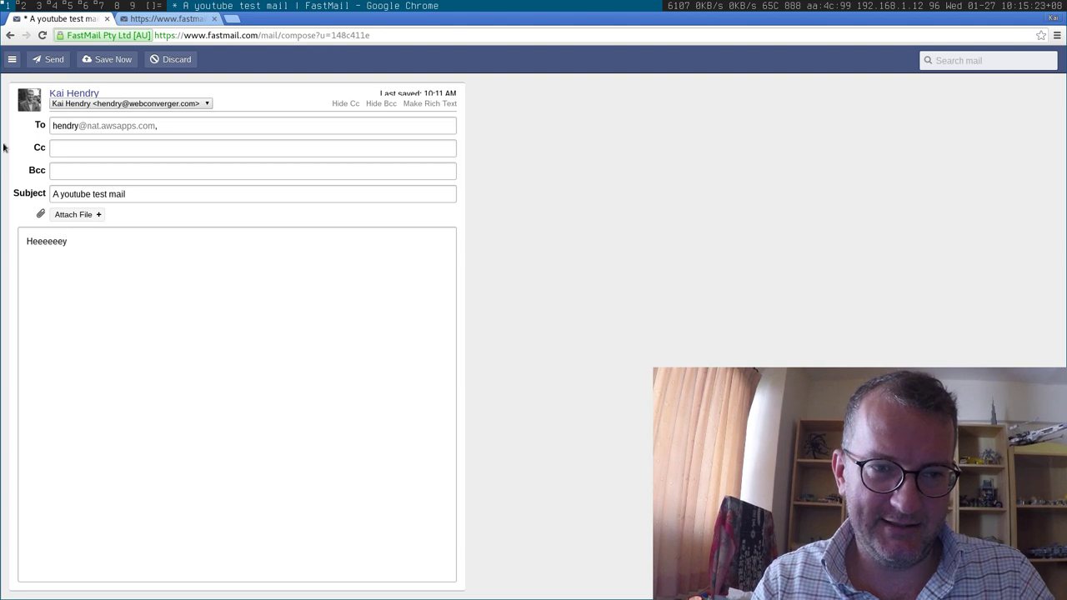
pyautogui.click(37, 62)
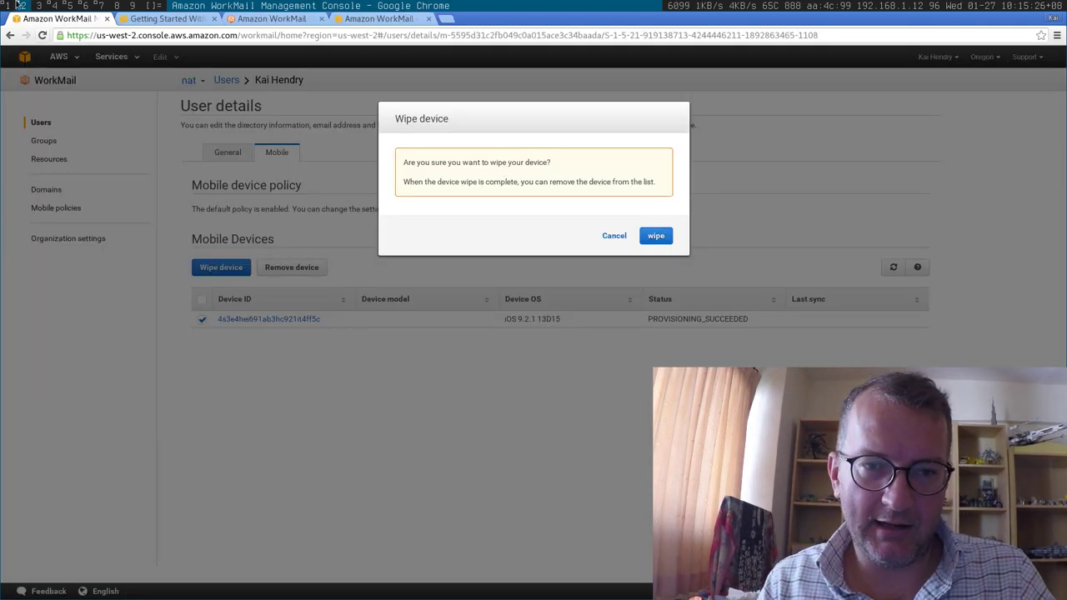
# Refresh the webmail Inbox so the unread 'A youtube test mail' appears
pyautogui.click(242, 20)
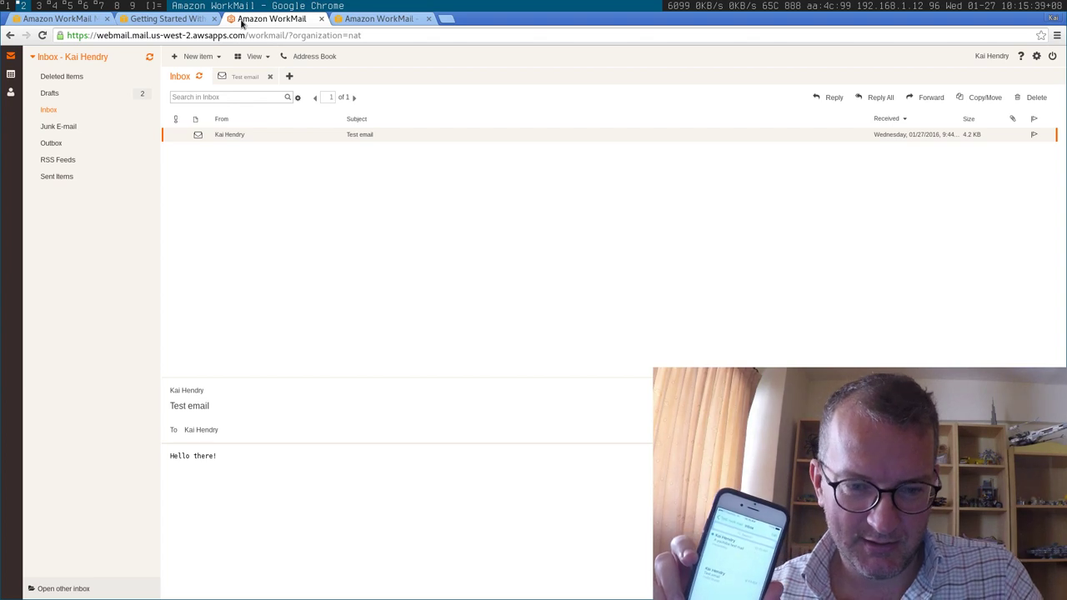
pyautogui.click(199, 75)
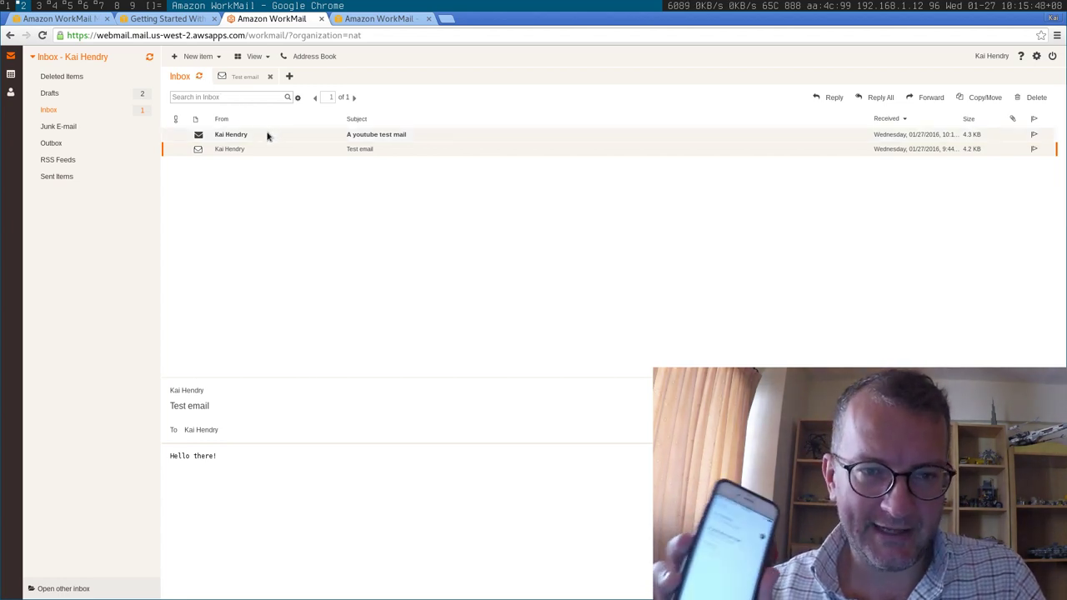
# Confirm the iOS device wipe, making it WIPE_REQUIRED, and view Organization settings
pyautogui.click(57, 18)
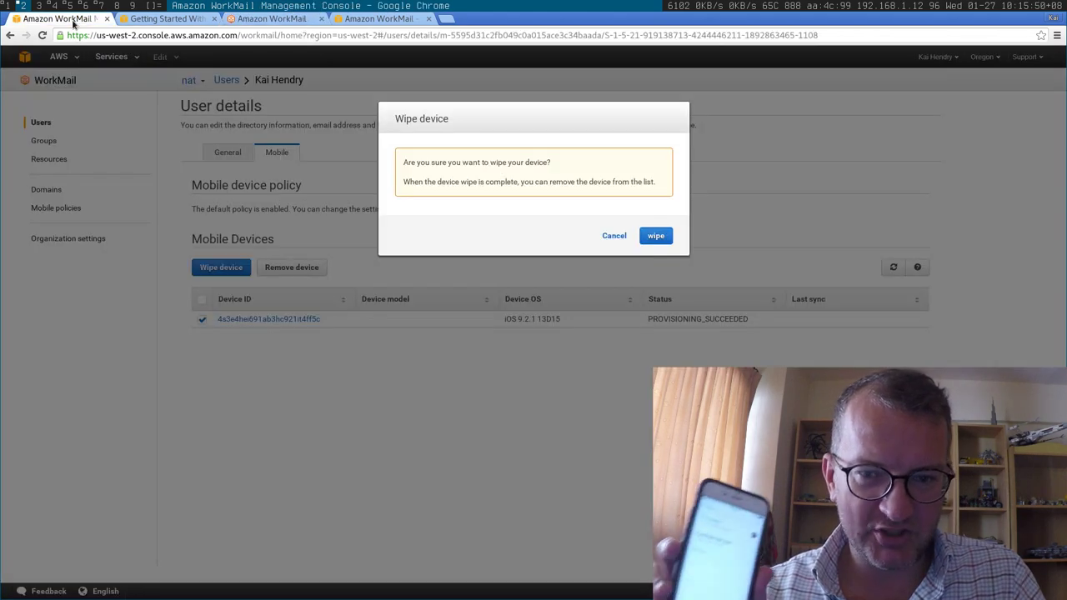
pyautogui.click(656, 236)
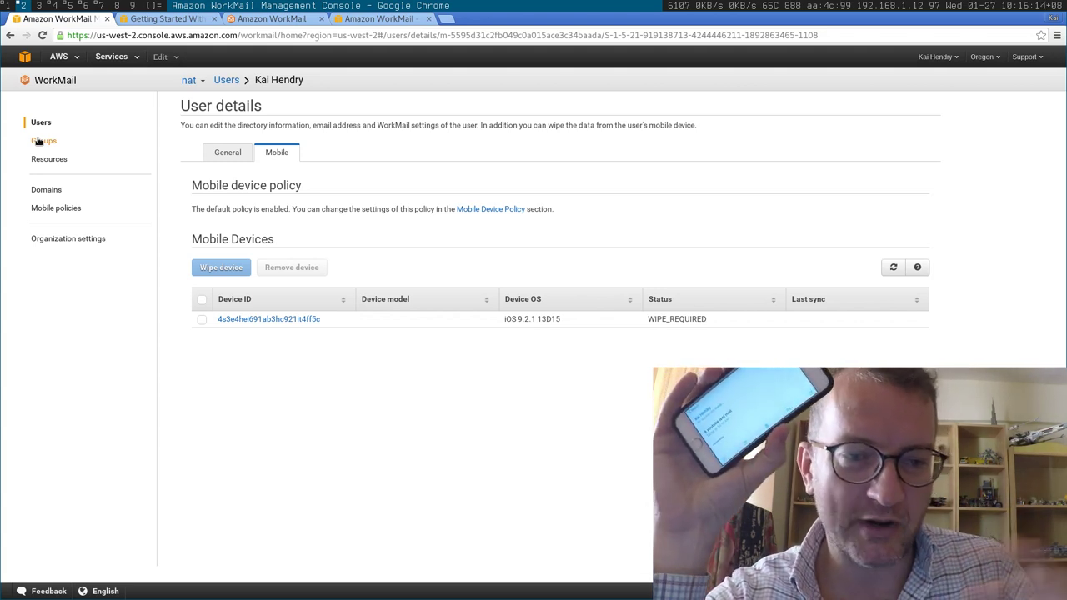
pyautogui.click(74, 239)
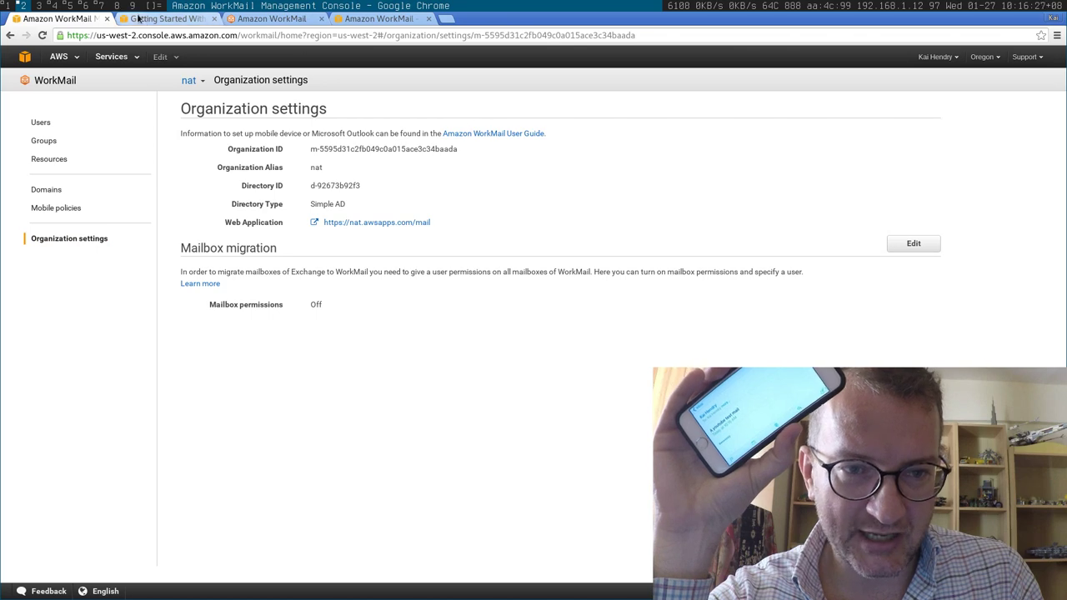
pyautogui.click(163, 19)
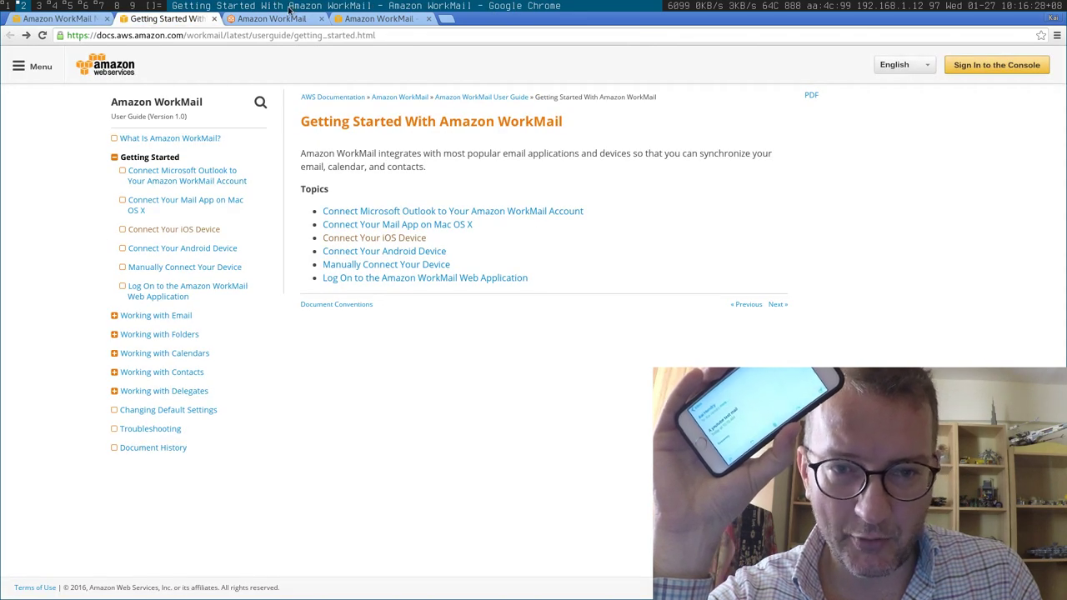
pyautogui.click(359, 18)
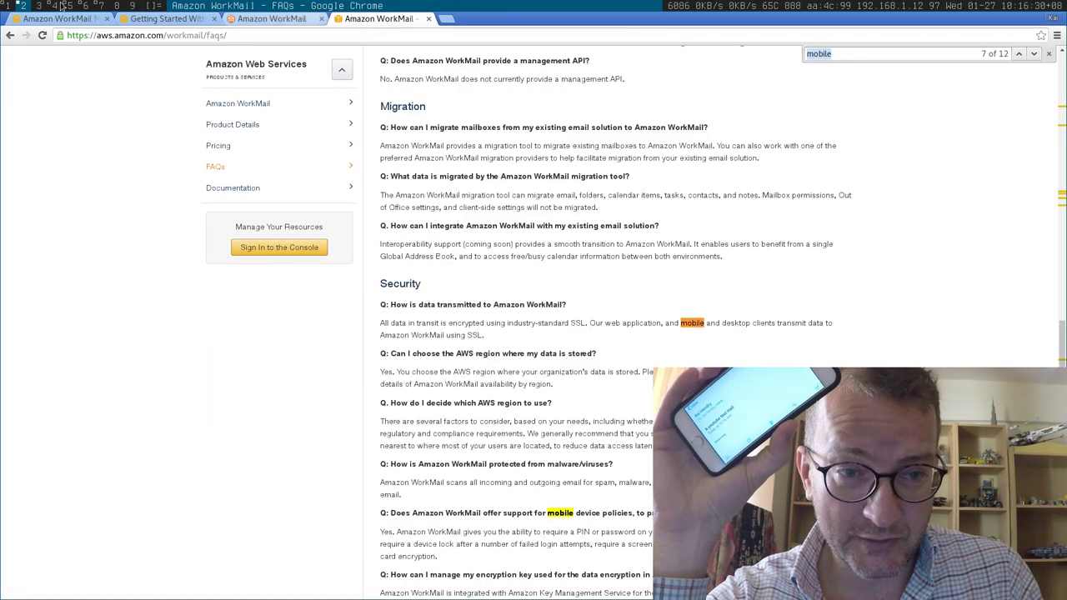
pyautogui.click(33, 19)
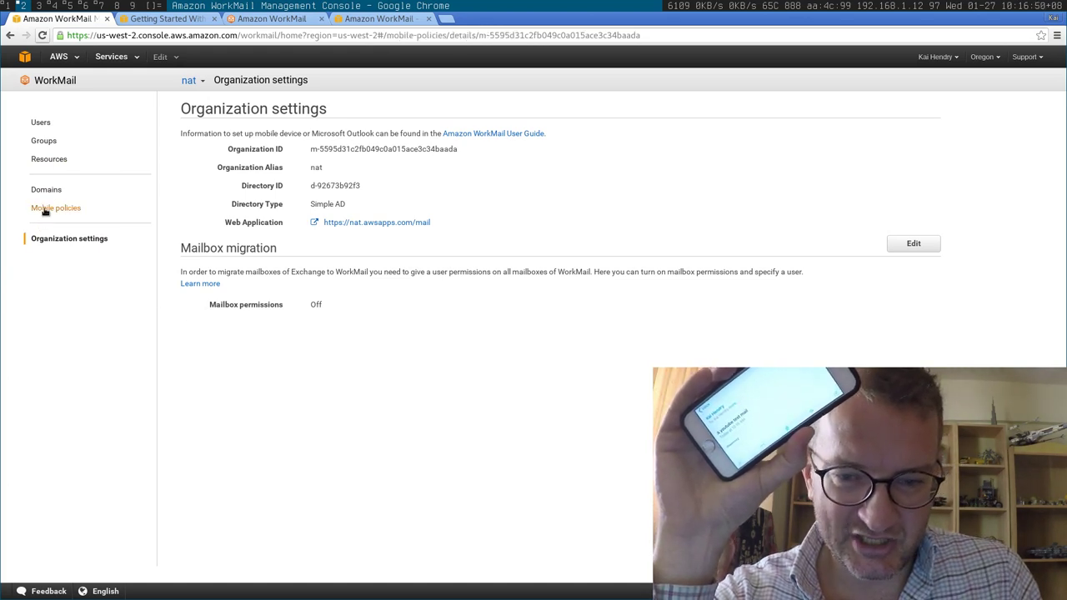
# Go from Mobile policies to Users and open the user's Mobile tab showing the WIPE_REQUIRED device
pyautogui.click(45, 209)
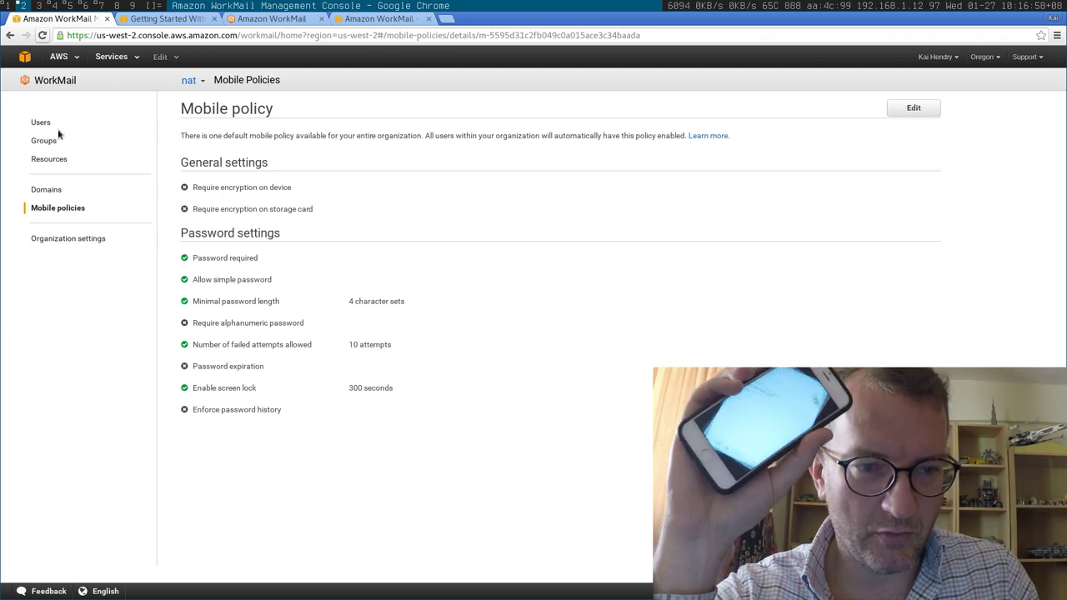
pyautogui.click(46, 122)
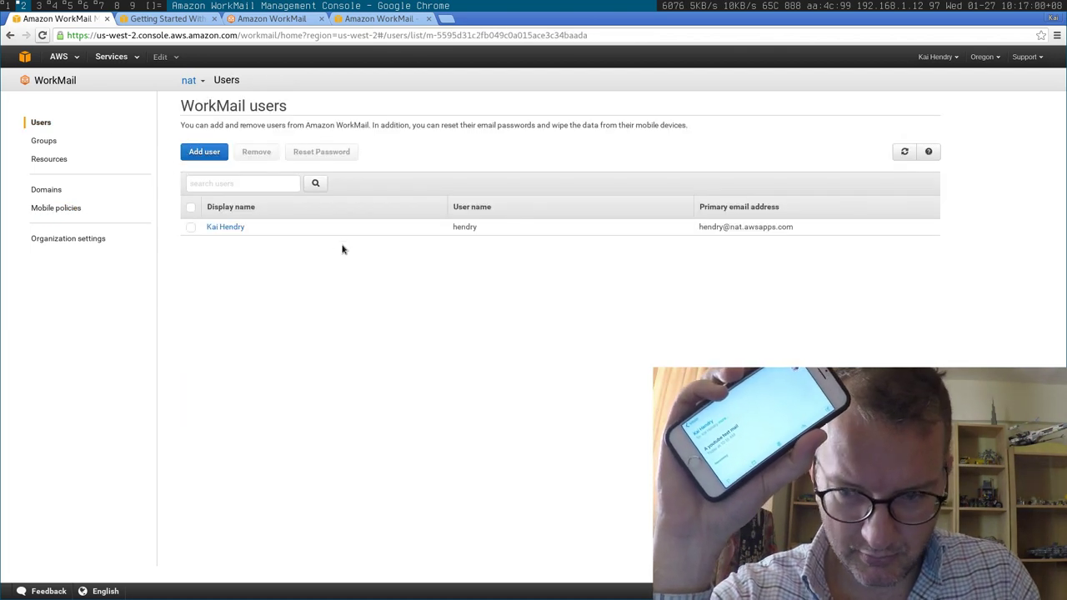
pyautogui.click(220, 227)
pyautogui.click(289, 153)
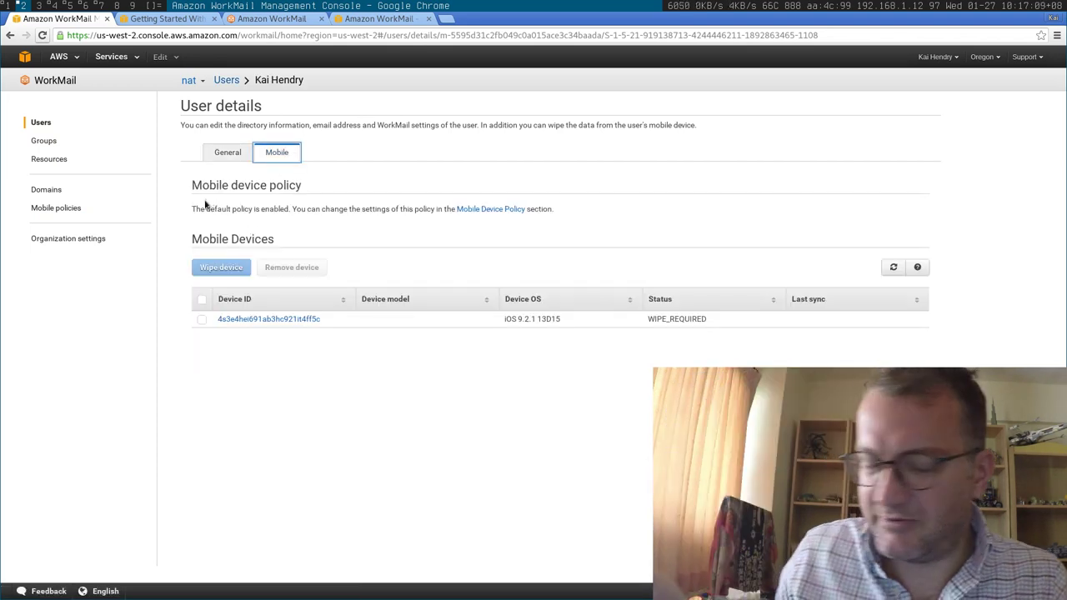
# Browse the Groups and Resources pages, peek at the Add resource form, then view Domains
pyautogui.click(42, 143)
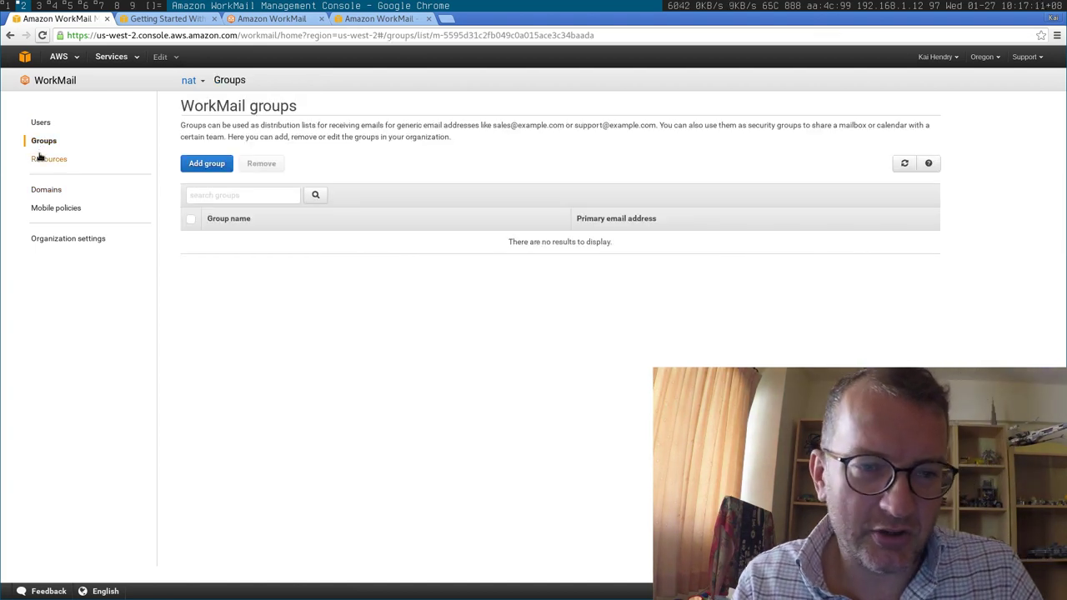
pyautogui.click(45, 161)
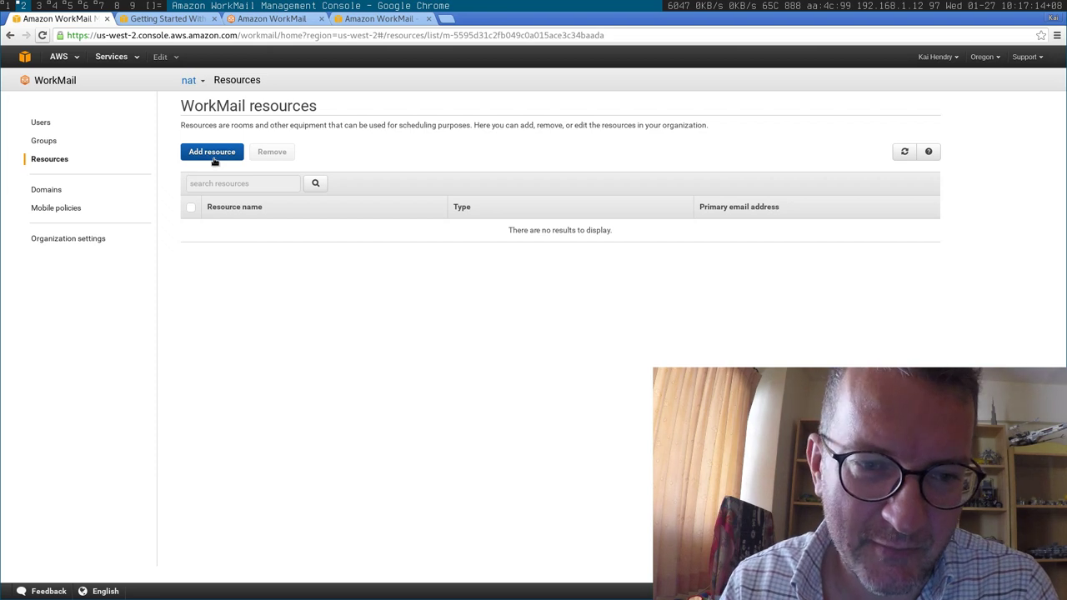
pyautogui.click(212, 152)
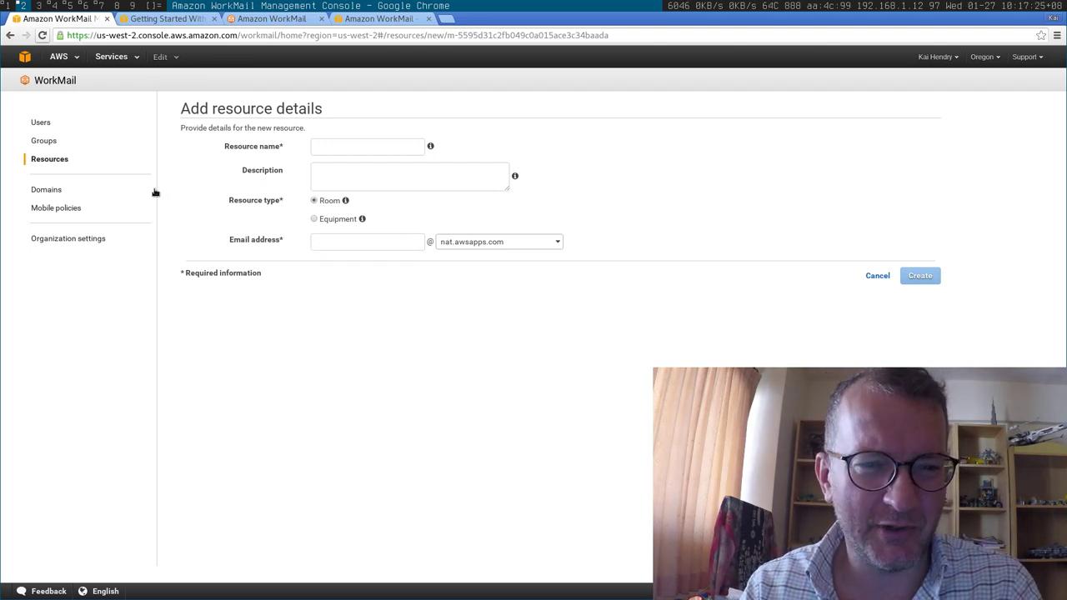
pyautogui.click(50, 190)
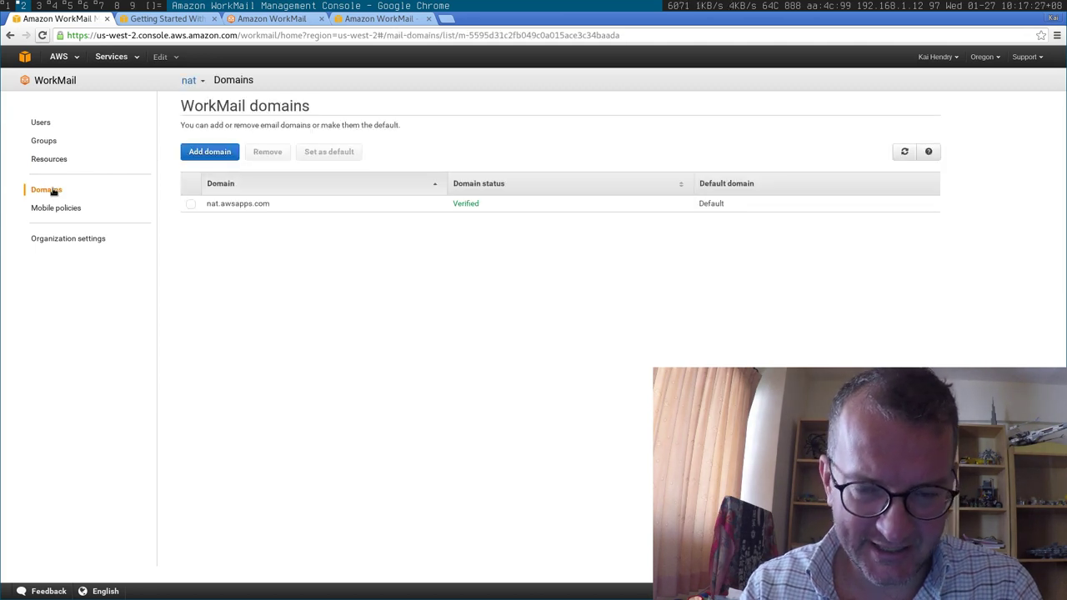
# Flip between Mobile policies, Domains and Organization settings, ending on the mobile policy
pyautogui.click(56, 210)
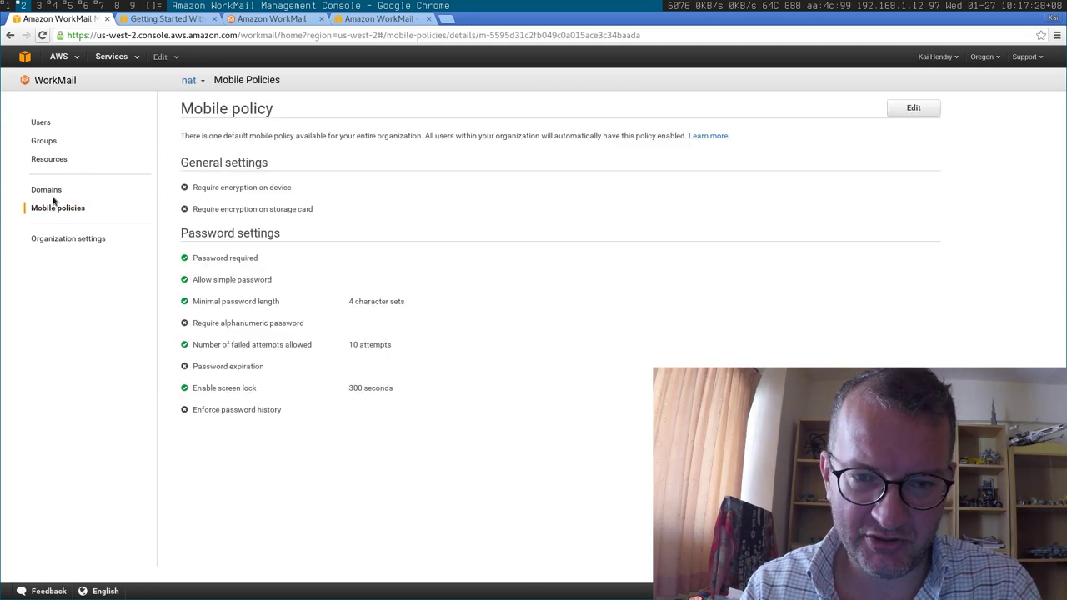
pyautogui.click(50, 190)
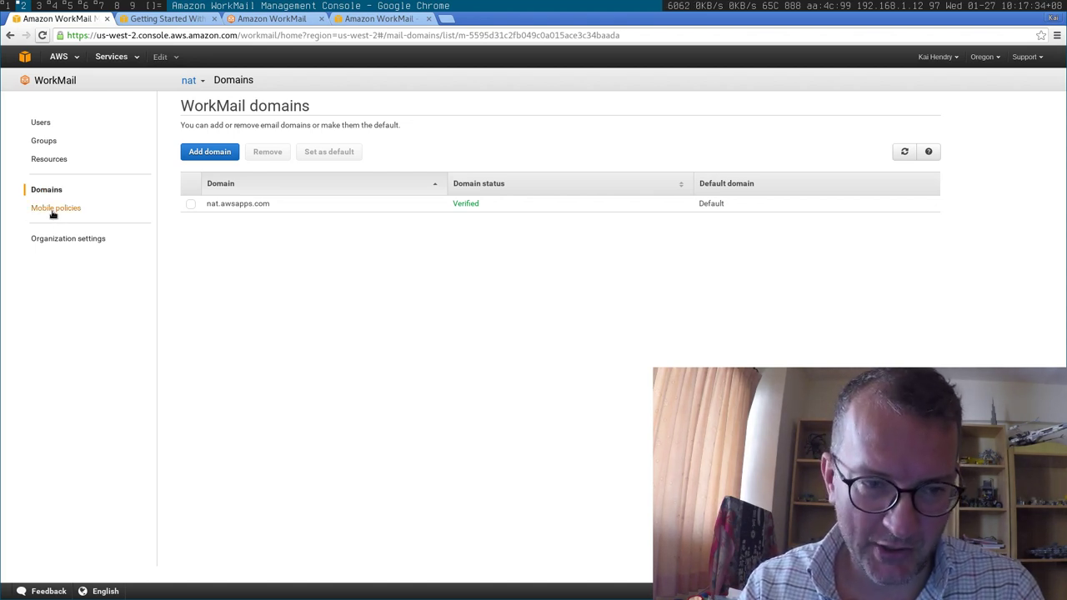
pyautogui.click(52, 208)
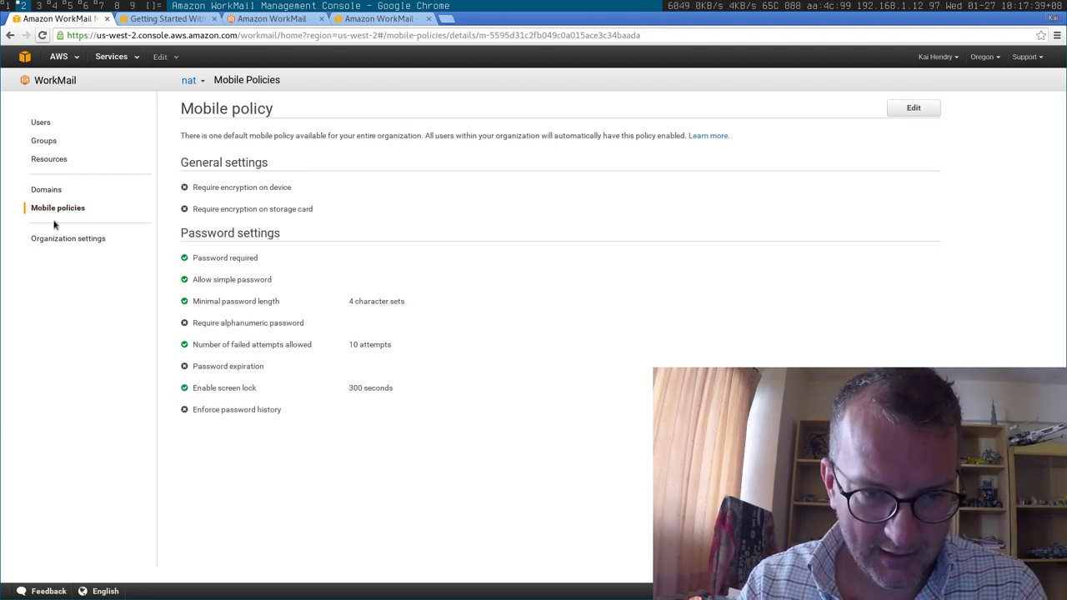
pyautogui.click(59, 239)
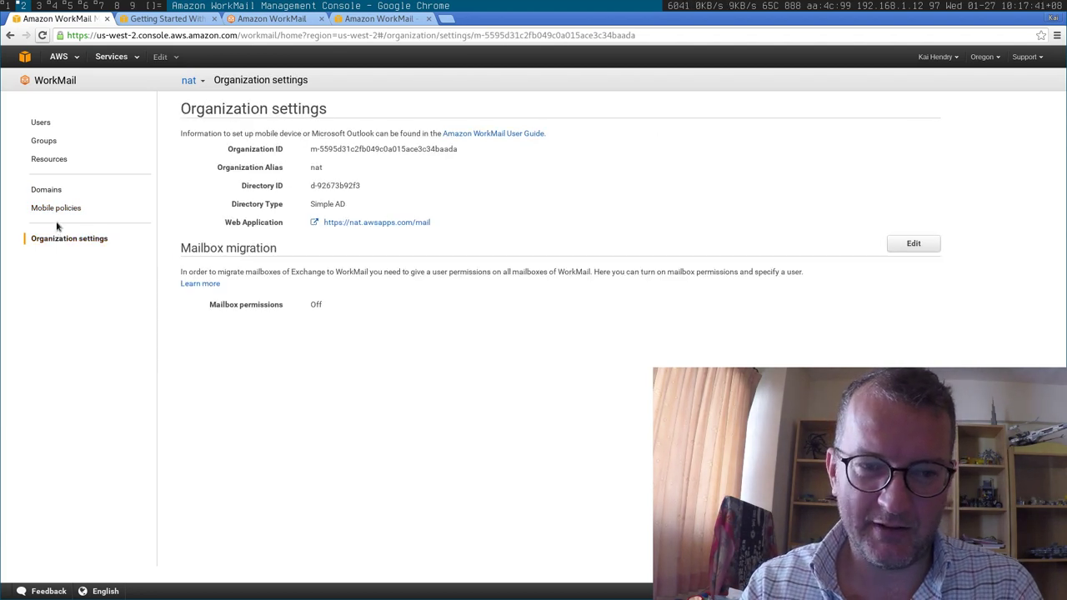
pyautogui.click(58, 210)
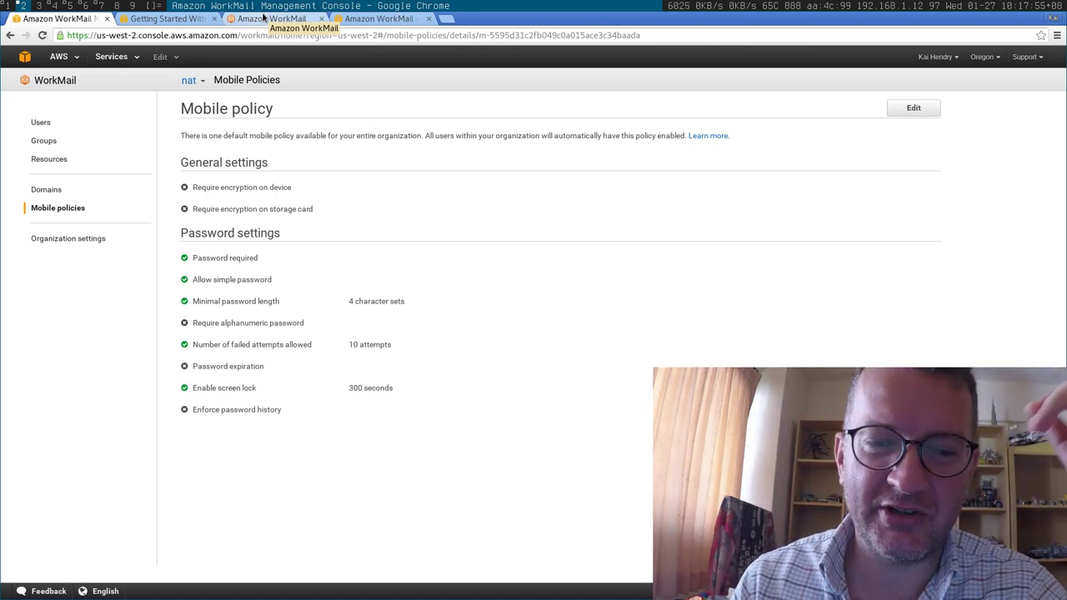
# In webmail, check Contacts and return to the empty January 25–29, 2016 calendar week
pyautogui.click(257, 24)
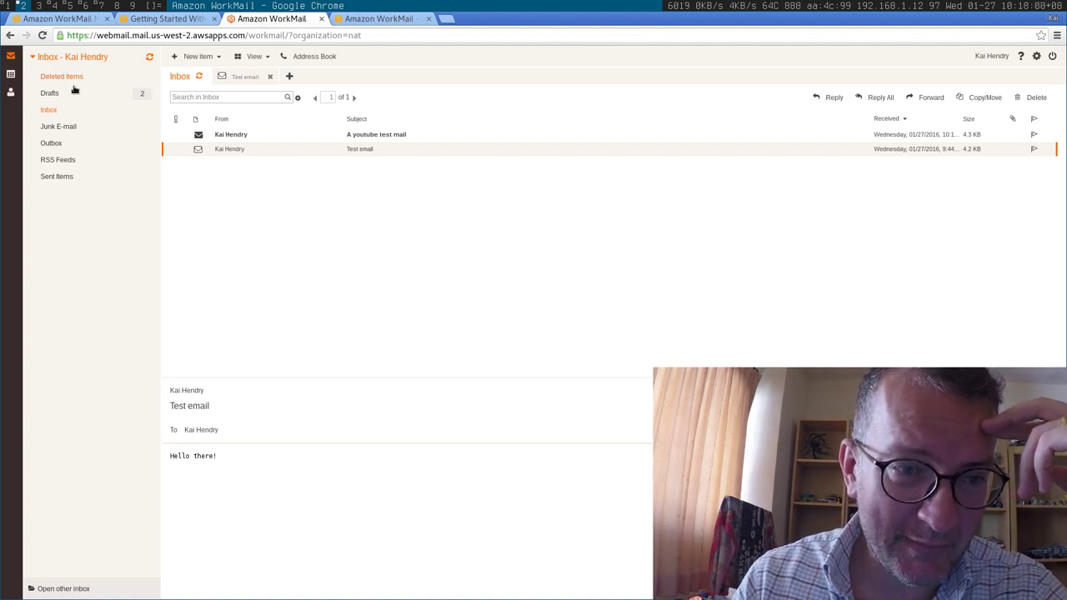
pyautogui.click(11, 74)
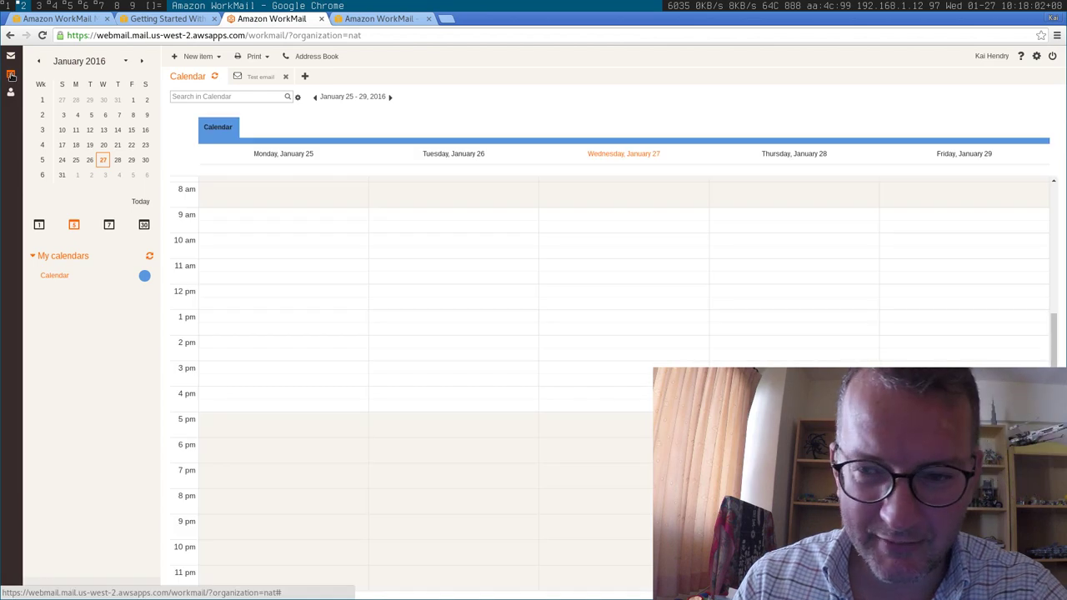
pyautogui.click(11, 92)
pyautogui.click(11, 74)
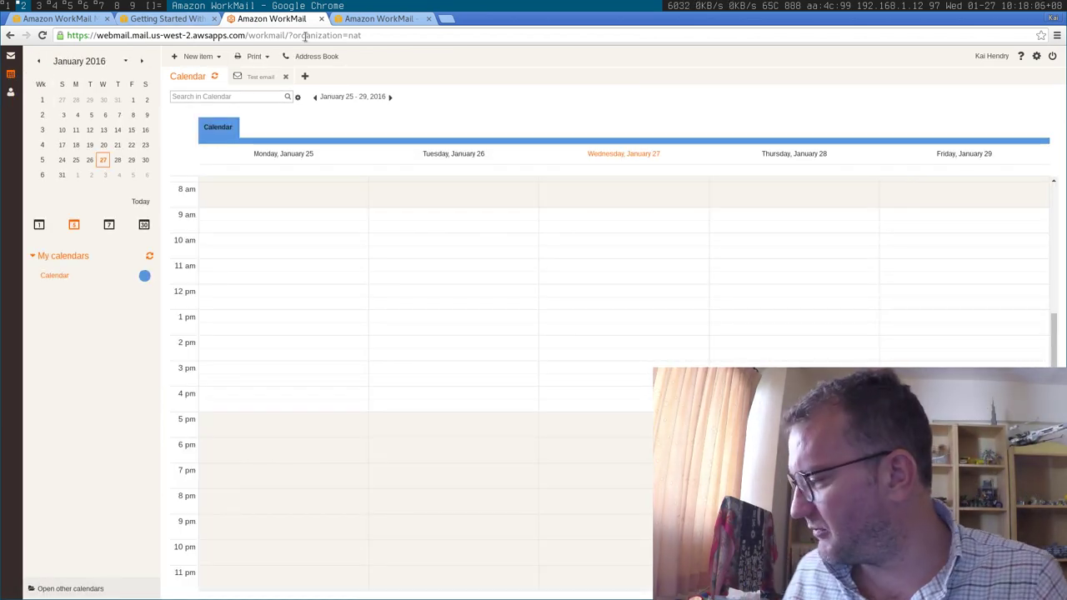